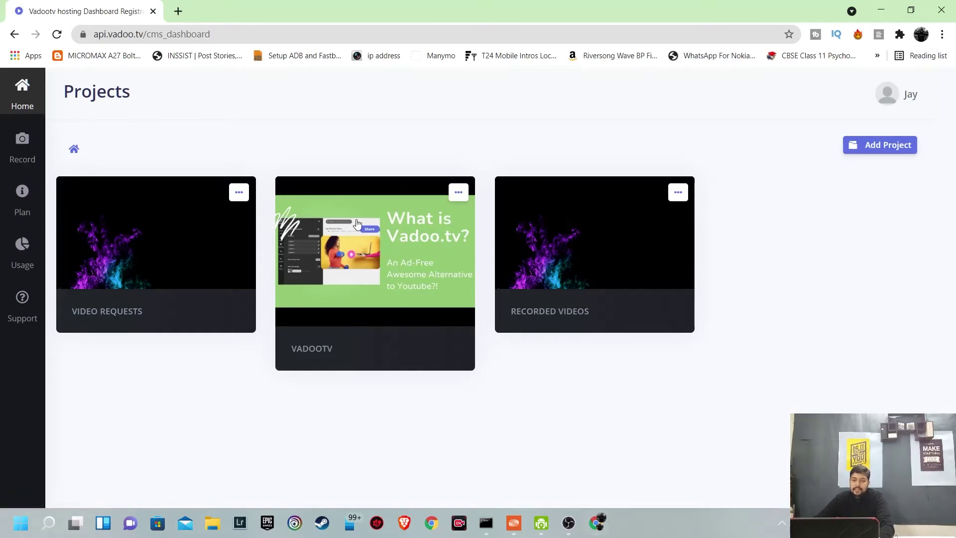
Open the VADOOTV project and its 'What is Vadoo.tv? An alternative to Youtube?!' video page
{"action": "left_click", "coordinate": [374, 229]}
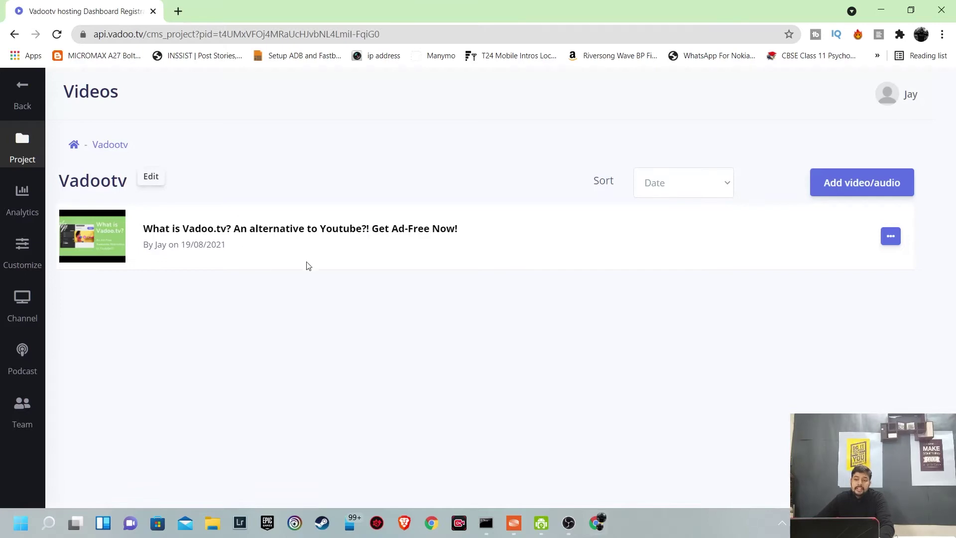
{"action": "left_click", "coordinate": [289, 253]}
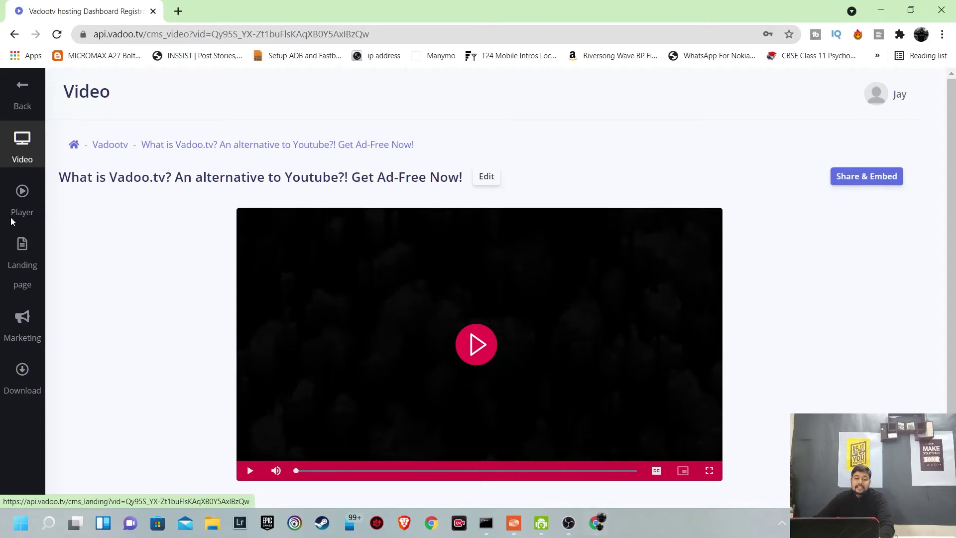
Set the player theme colour to green #8AD228 and pick the double-arrow play icon
{"action": "left_click", "coordinate": [21, 198]}
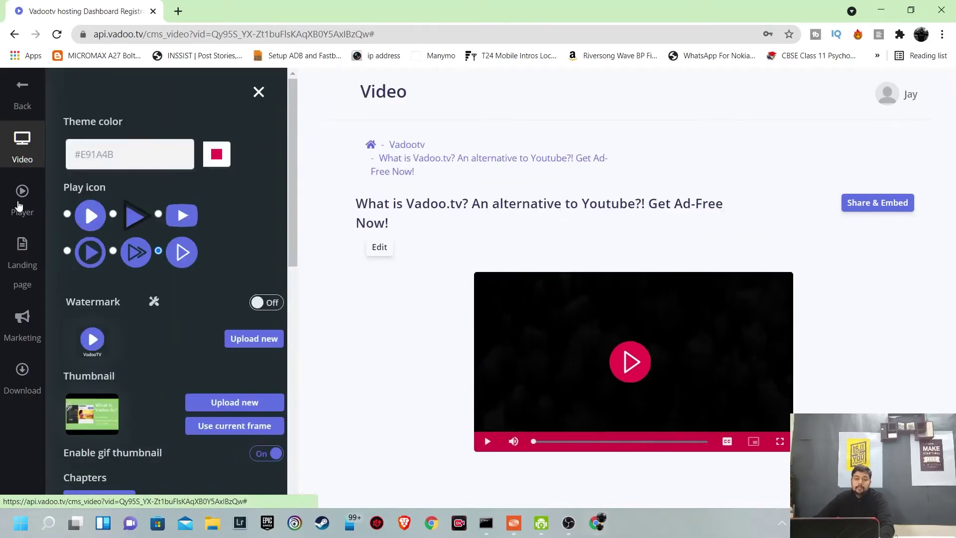
{"action": "scroll", "coordinate": [211, 289], "scroll_direction": "down", "scroll_amount": 5}
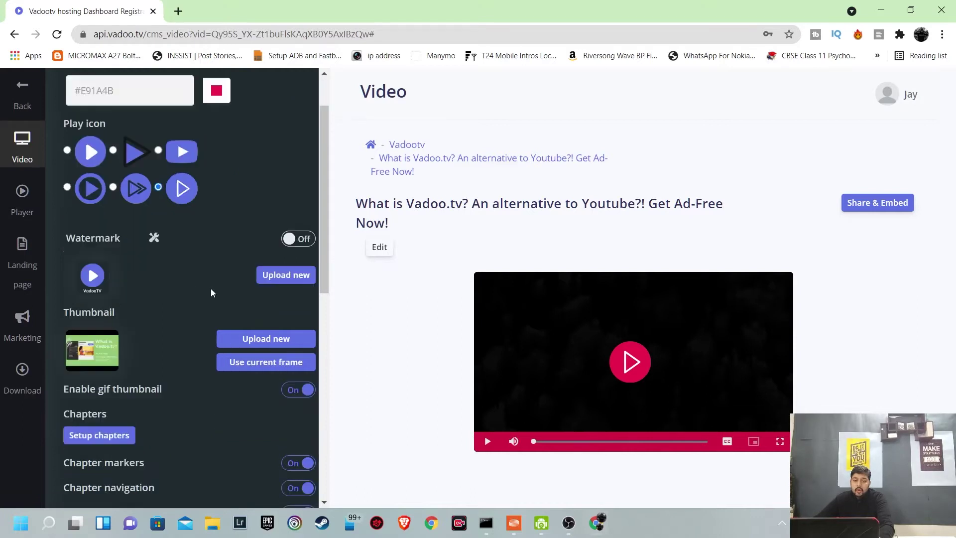
{"action": "scroll", "coordinate": [210, 284], "scroll_direction": "down", "scroll_amount": 5}
{"action": "scroll", "coordinate": [210, 285], "scroll_direction": "up", "scroll_amount": 8}
{"action": "scroll", "coordinate": [214, 224], "scroll_direction": "up", "scroll_amount": 3}
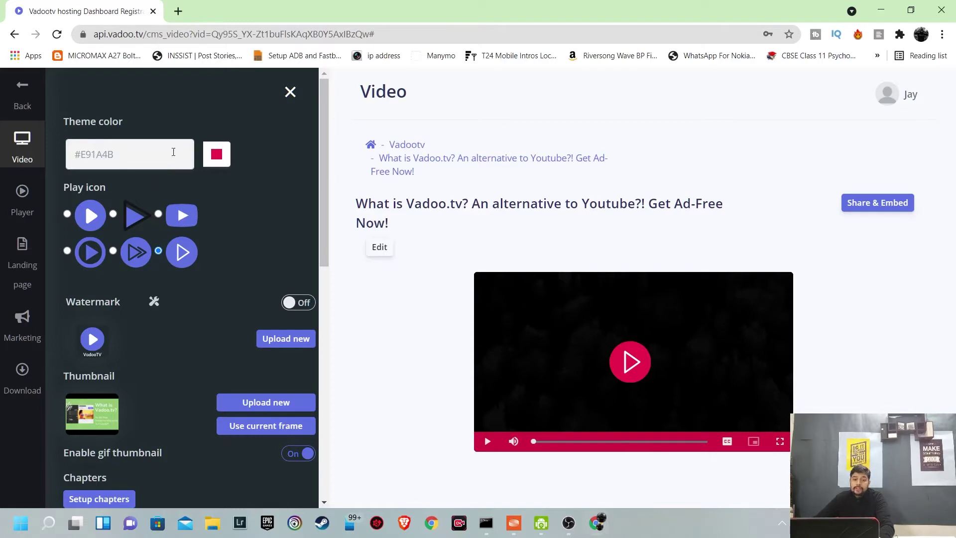
{"action": "left_click", "coordinate": [216, 154]}
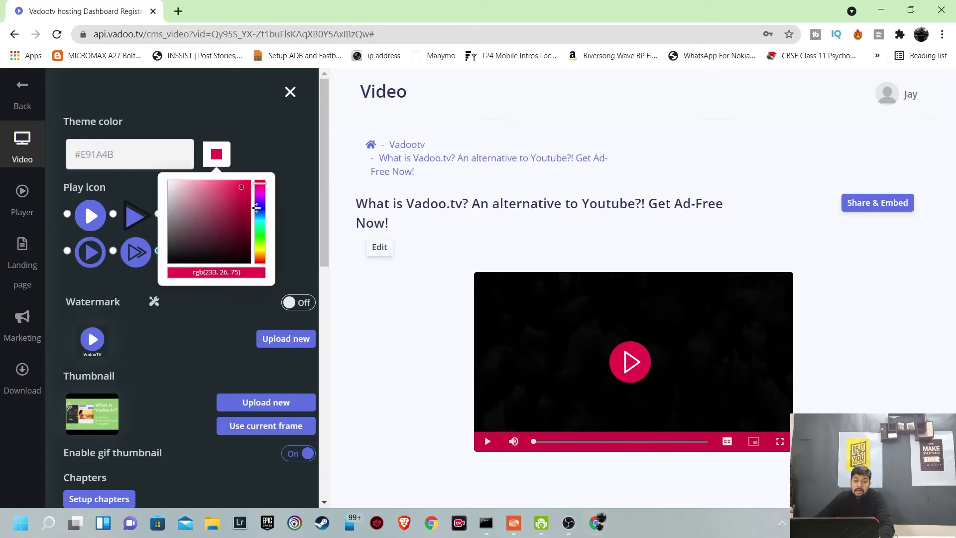
{"action": "left_click", "coordinate": [258, 241]}
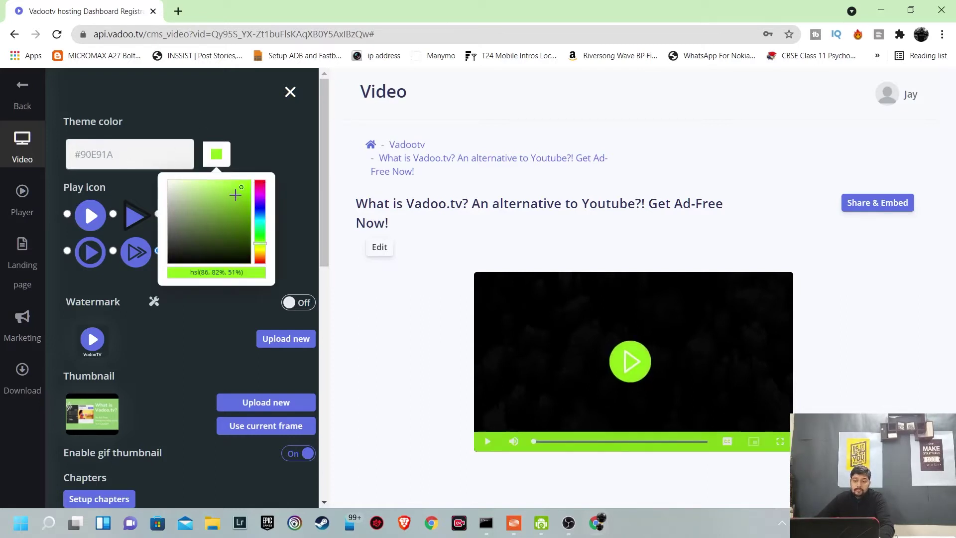
{"action": "left_click", "coordinate": [235, 194]}
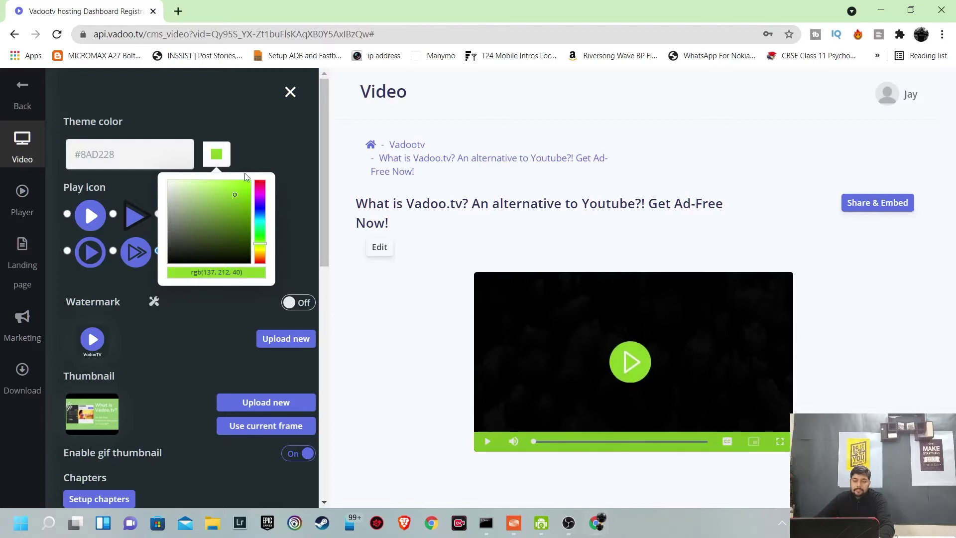
{"action": "left_click", "coordinate": [278, 141]}
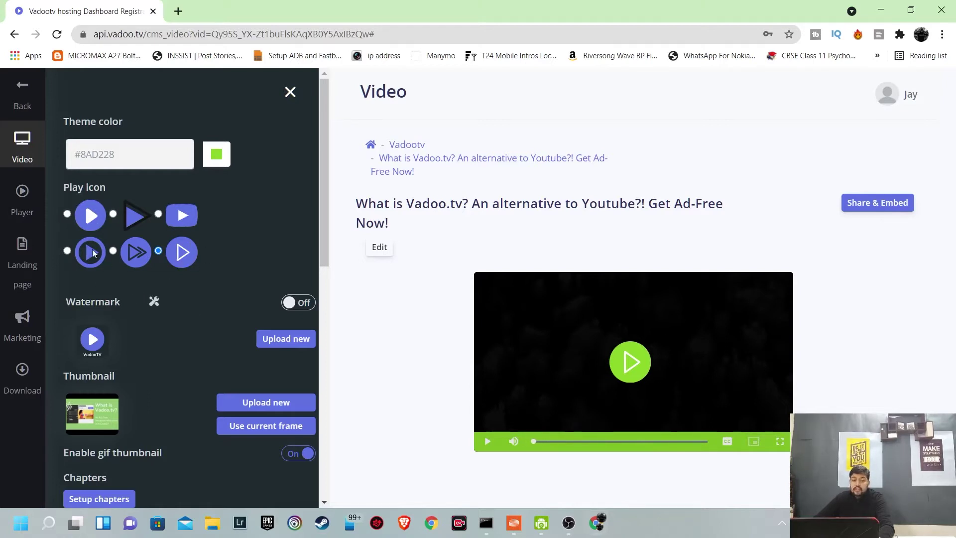
{"action": "left_click", "coordinate": [113, 251]}
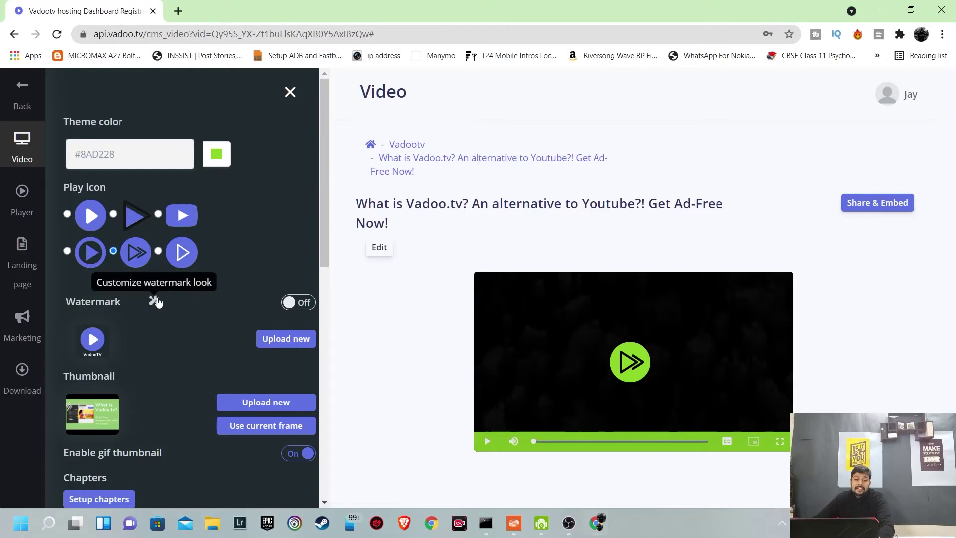
Toggle the watermark on and back off, then cancel uploading a new watermark image
{"action": "left_click", "coordinate": [300, 305]}
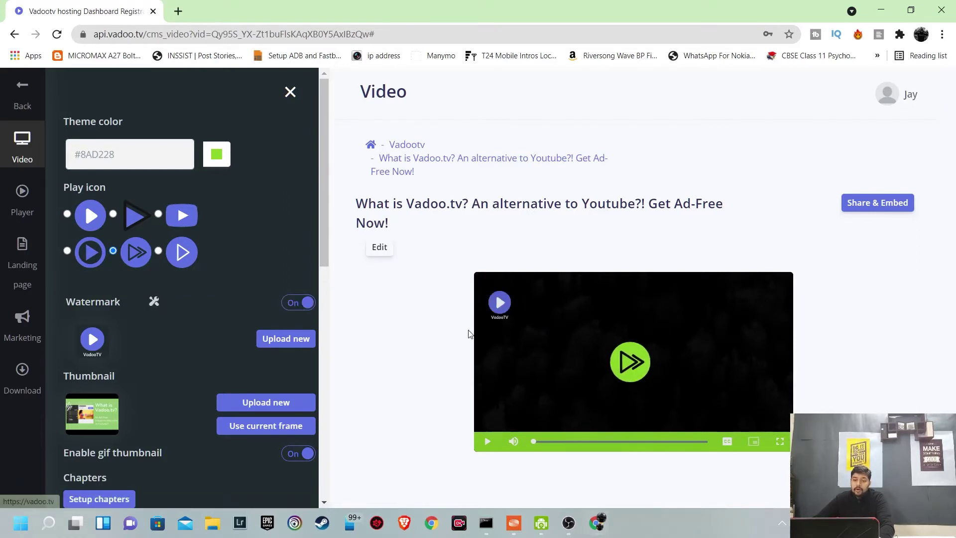
{"action": "left_click", "coordinate": [307, 305]}
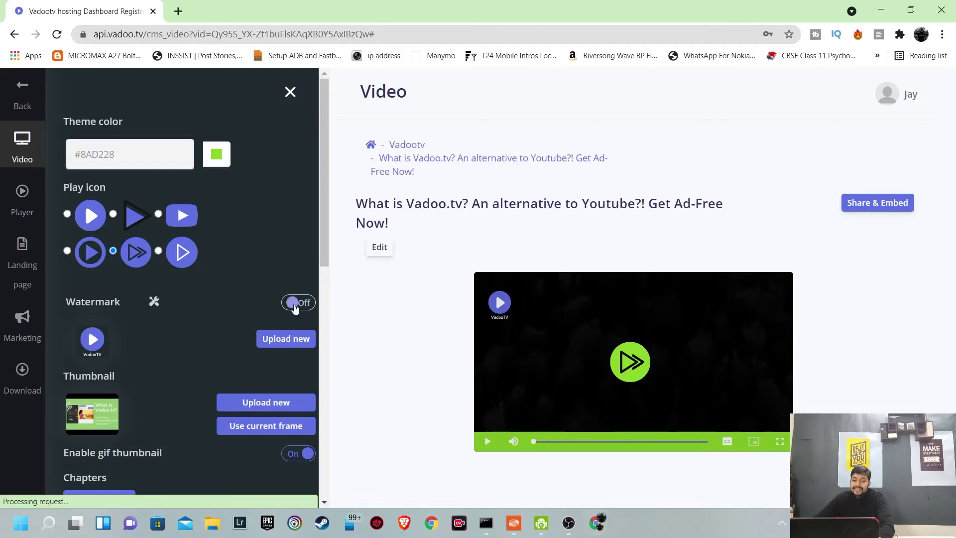
{"action": "left_click", "coordinate": [287, 337]}
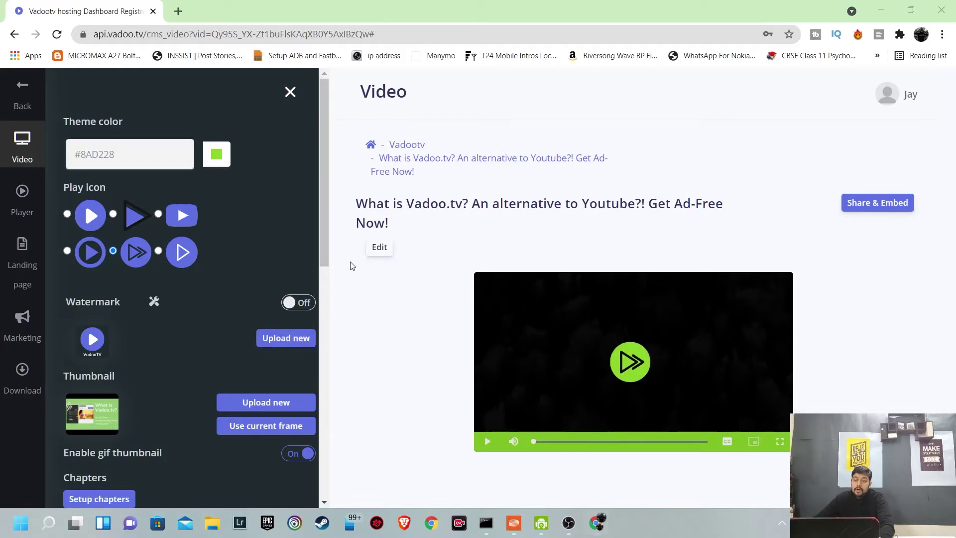
{"action": "left_click", "coordinate": [651, 388]}
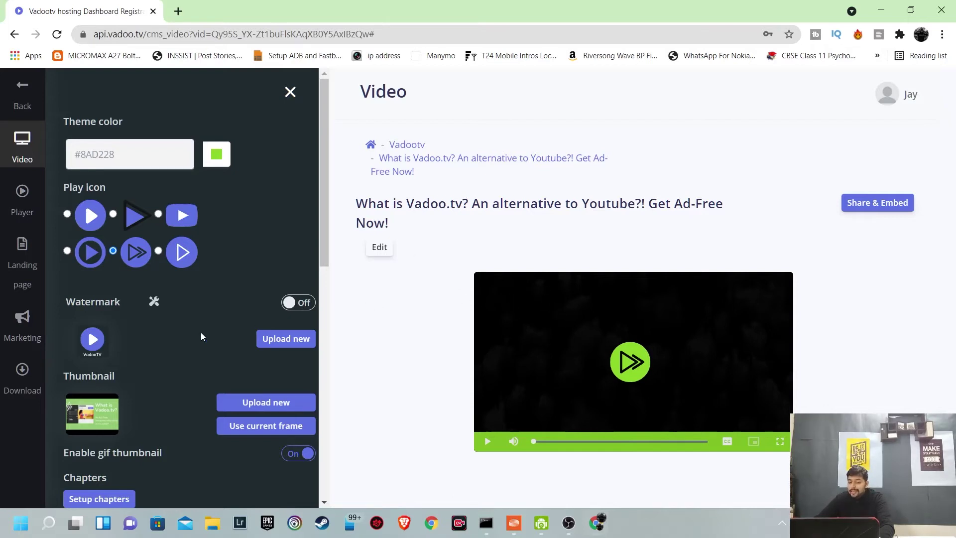
{"action": "scroll", "coordinate": [188, 323], "scroll_direction": "down", "scroll_amount": 1}
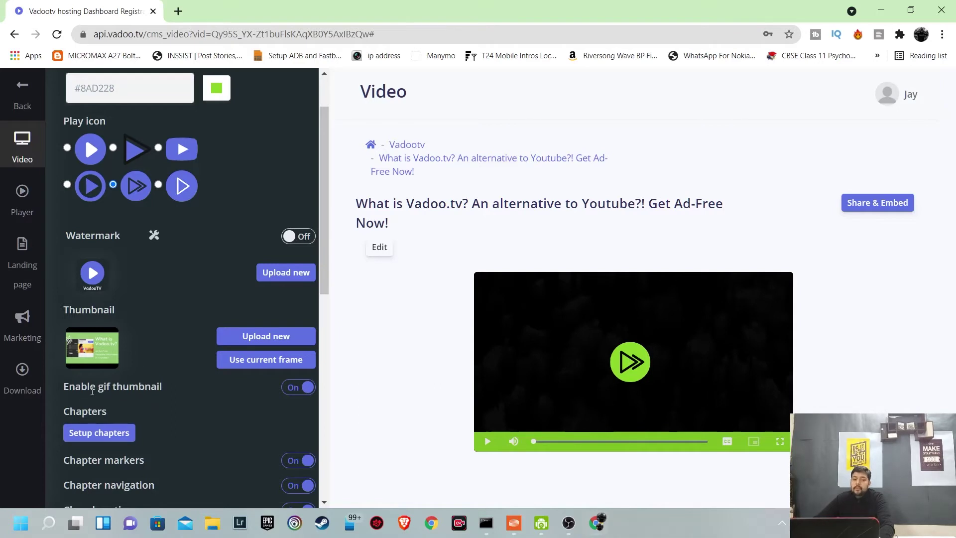
Open the Setup chapters dialog from the video's settings panel
{"action": "left_click", "coordinate": [99, 433]}
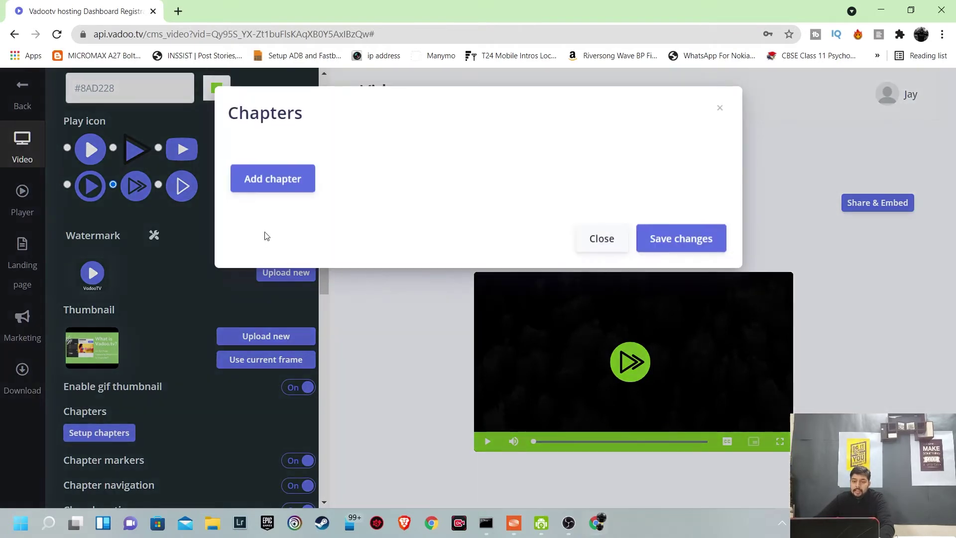
Try Add chapter, then close the Chapters dialog with no chapters added
{"action": "left_click", "coordinate": [269, 183]}
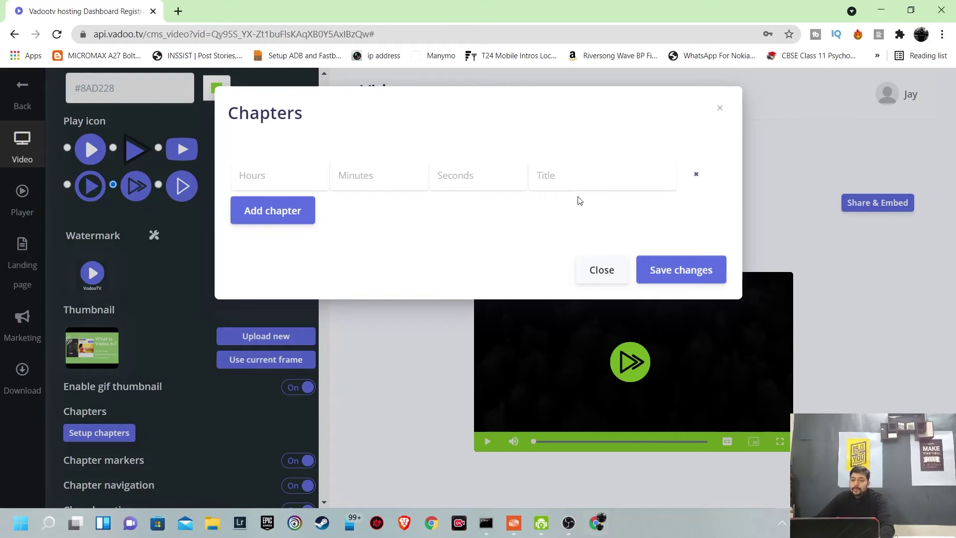
{"action": "left_click", "coordinate": [602, 270]}
{"action": "scroll", "coordinate": [313, 341], "scroll_direction": "down", "scroll_amount": 3}
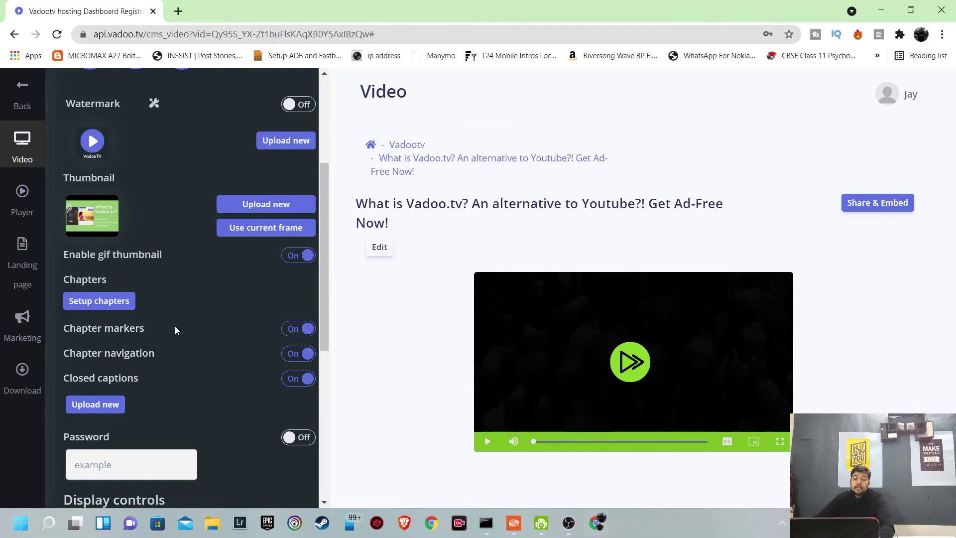
{"action": "scroll", "coordinate": [175, 326], "scroll_direction": "down", "scroll_amount": 3}
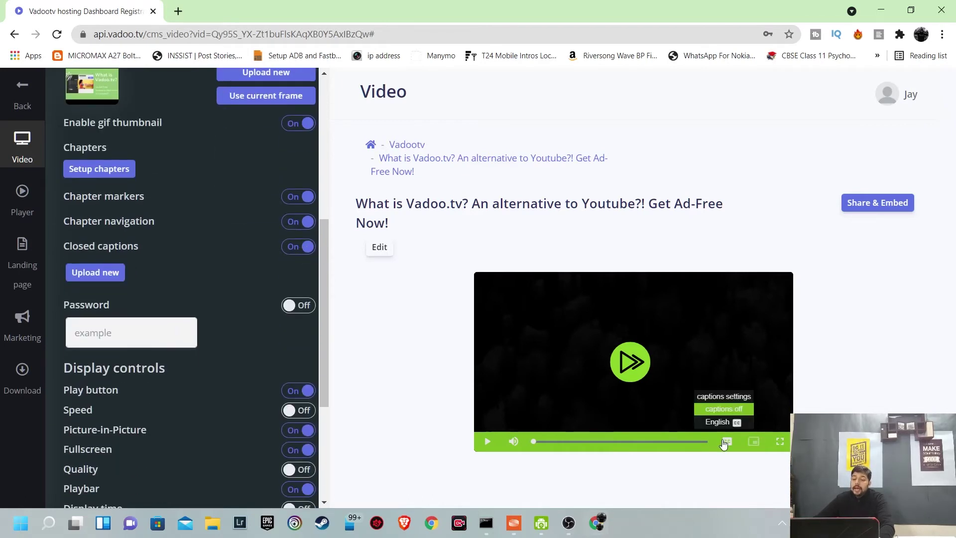
{"action": "scroll", "coordinate": [149, 270], "scroll_direction": "up", "scroll_amount": 2}
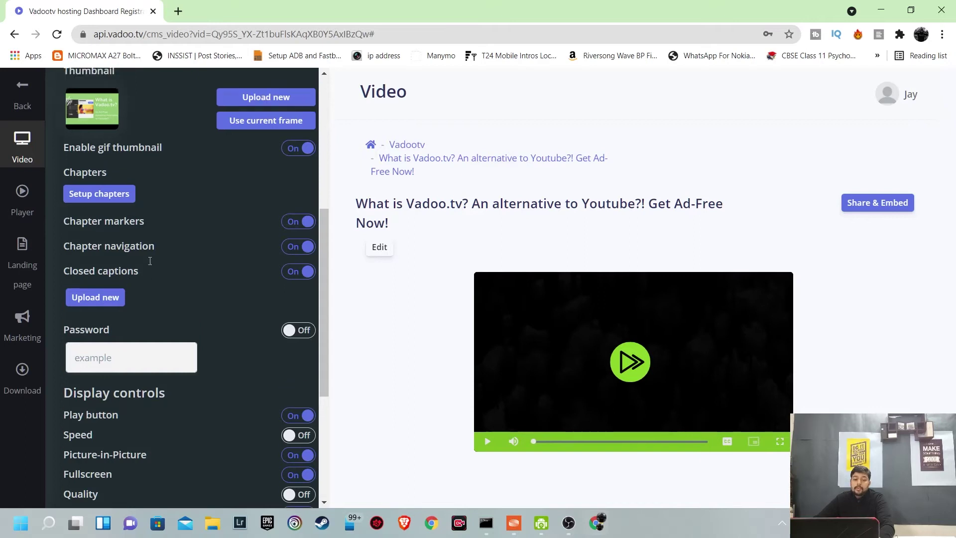
{"action": "left_click", "coordinate": [302, 317]}
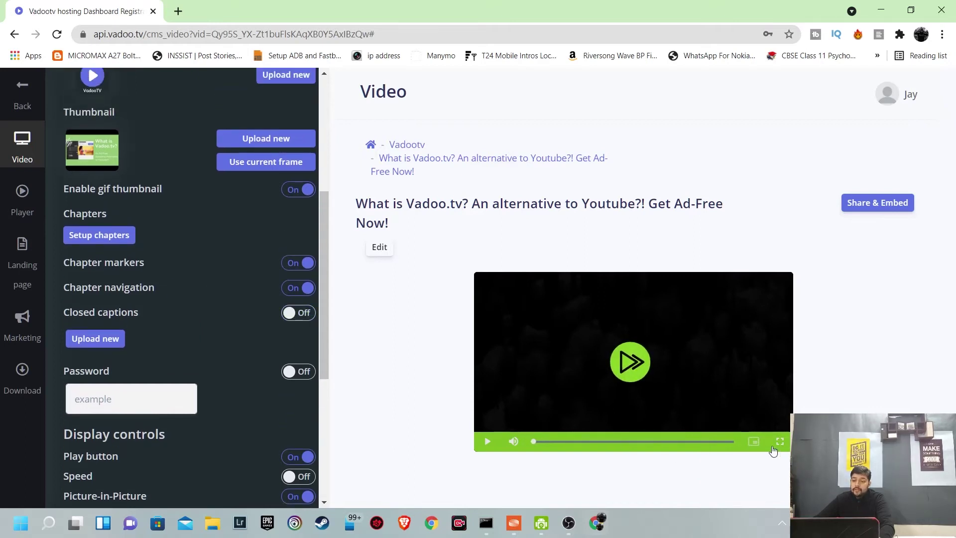
{"action": "left_click", "coordinate": [297, 313]}
{"action": "left_click", "coordinate": [96, 338]}
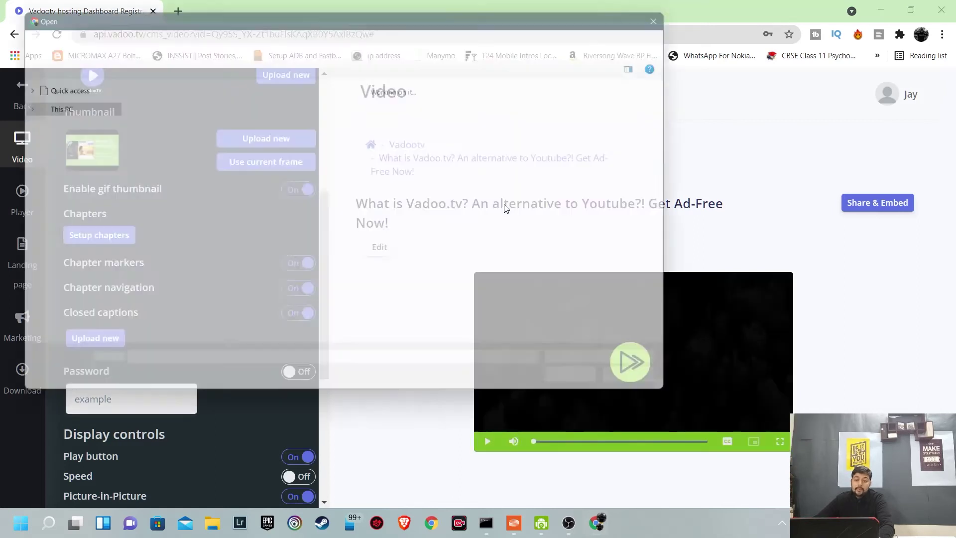
{"action": "left_click", "coordinate": [639, 389]}
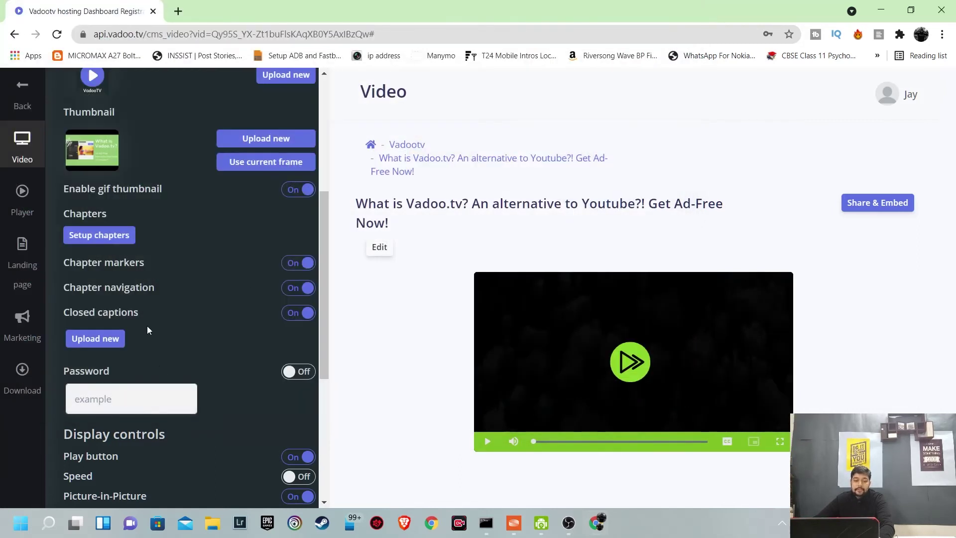
{"action": "scroll", "coordinate": [197, 318], "scroll_direction": "down", "scroll_amount": 1}
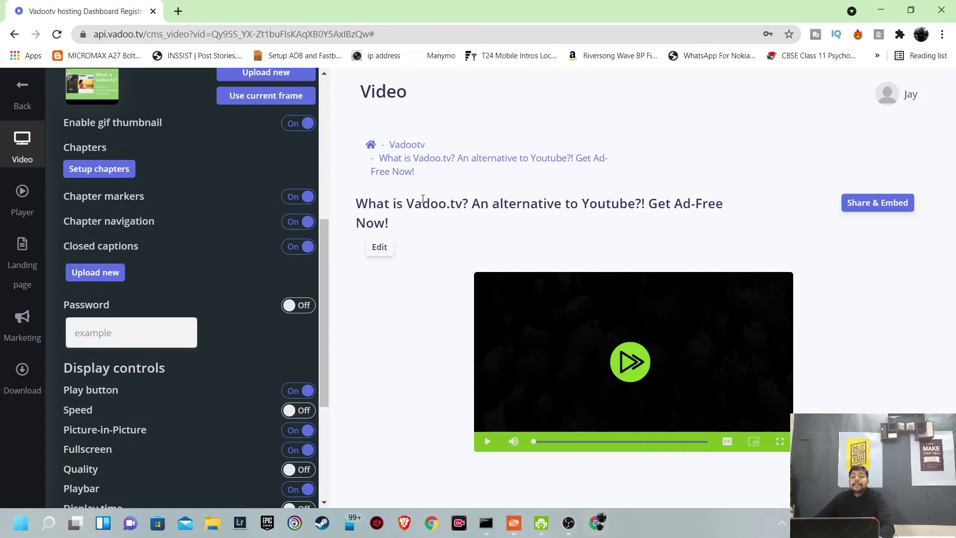
{"action": "left_click", "coordinate": [297, 306]}
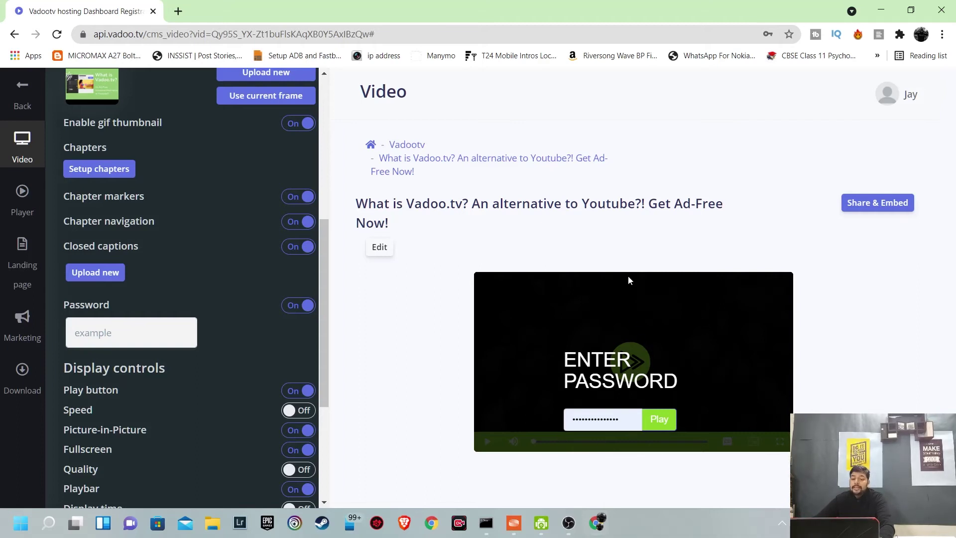
{"action": "left_click", "coordinate": [299, 304]}
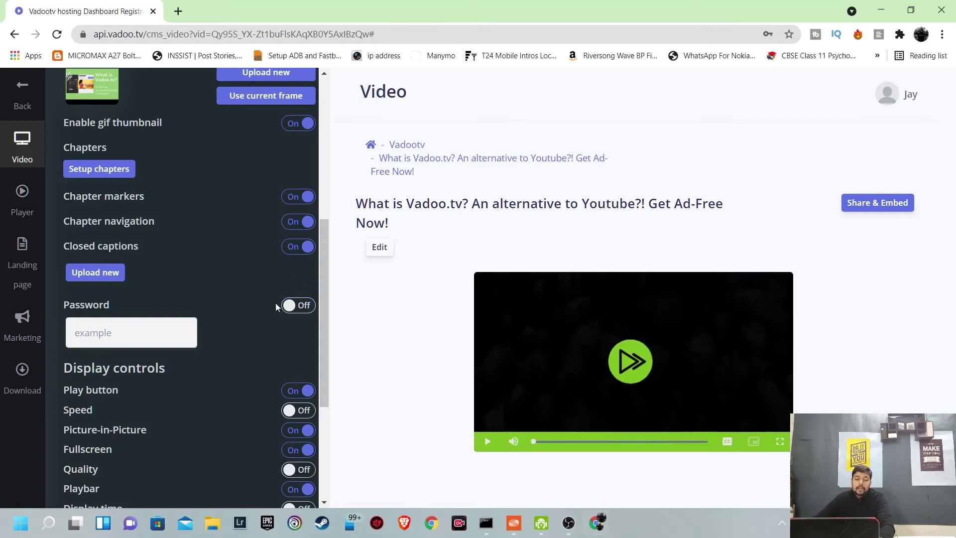
{"action": "scroll", "coordinate": [236, 287], "scroll_direction": "down", "scroll_amount": 2}
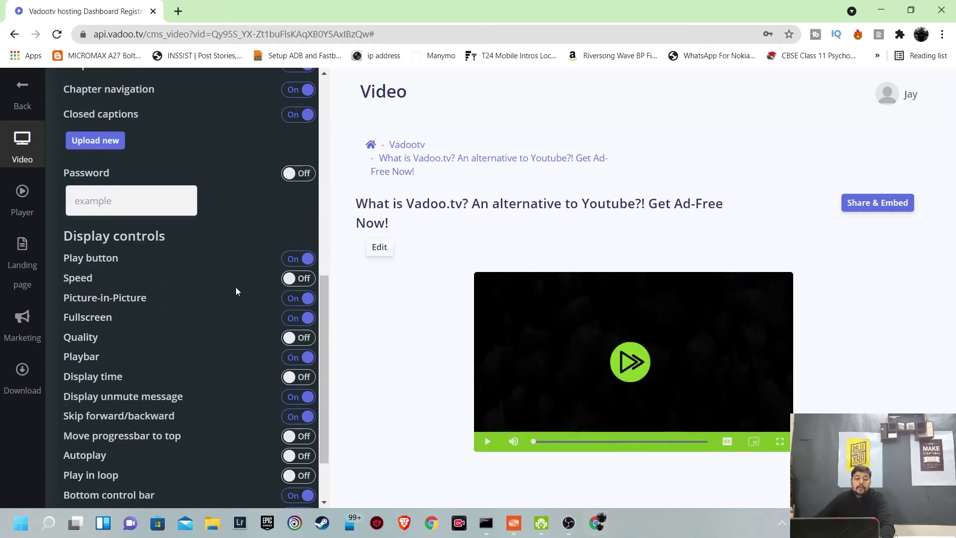
Preview the play button and speed toggles, leaving them unchanged, then turn skip forward/backward off
{"action": "left_click", "coordinate": [298, 258]}
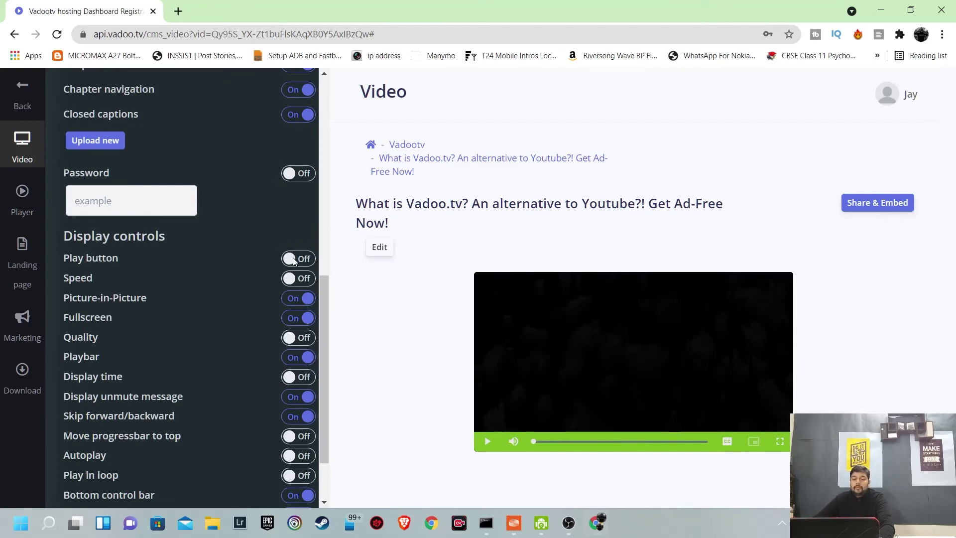
{"action": "left_click", "coordinate": [299, 259]}
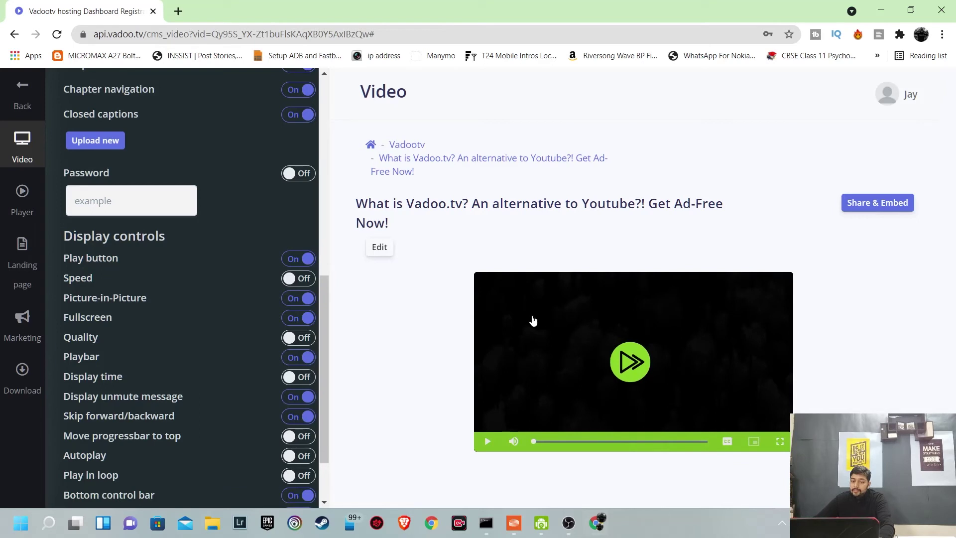
{"action": "left_click", "coordinate": [299, 278]}
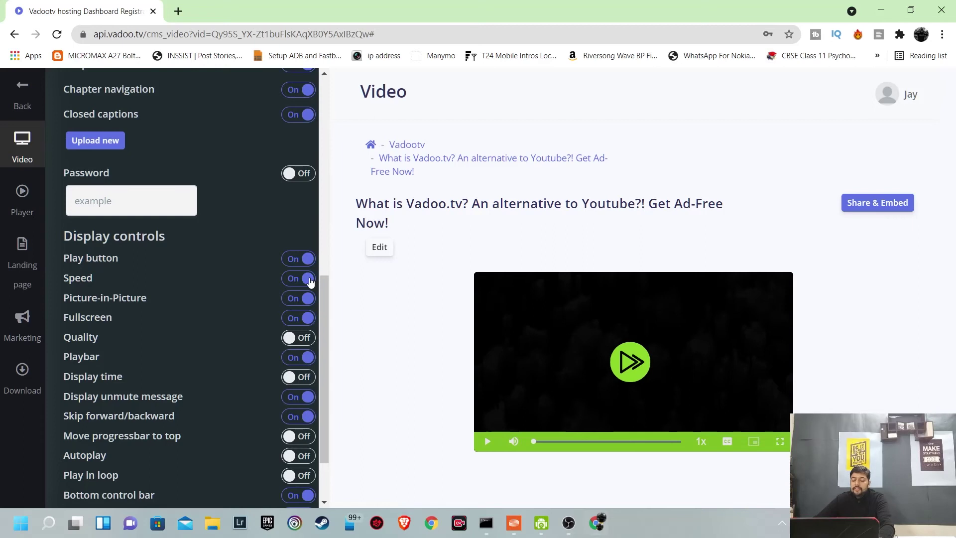
{"action": "left_click", "coordinate": [310, 278]}
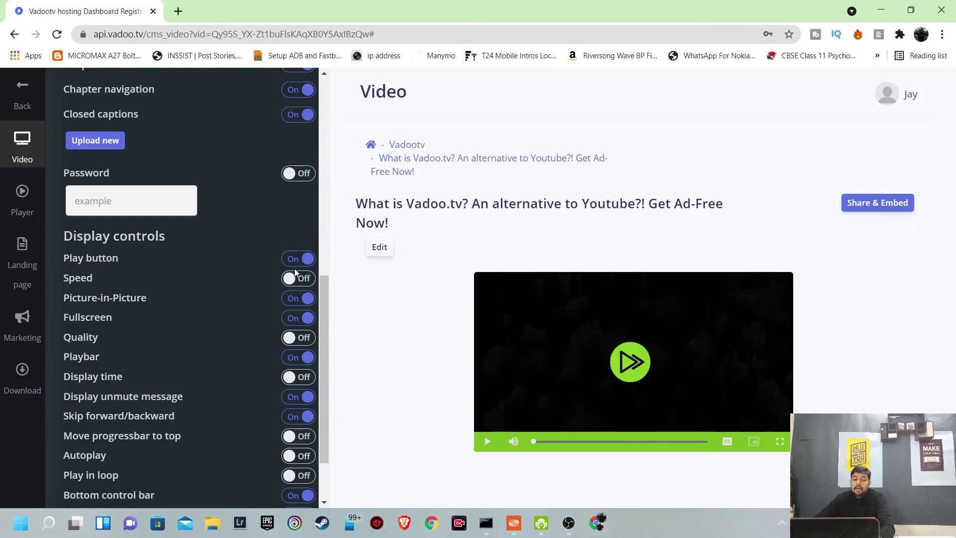
{"action": "scroll", "coordinate": [294, 268], "scroll_direction": "down", "scroll_amount": 1}
{"action": "scroll", "coordinate": [238, 243], "scroll_direction": "down", "scroll_amount": 1}
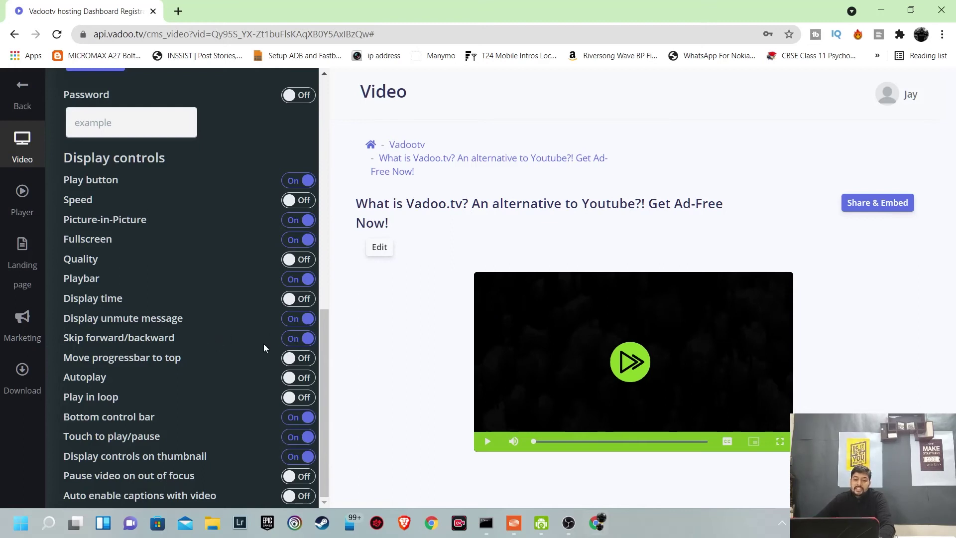
{"action": "left_click", "coordinate": [298, 339]}
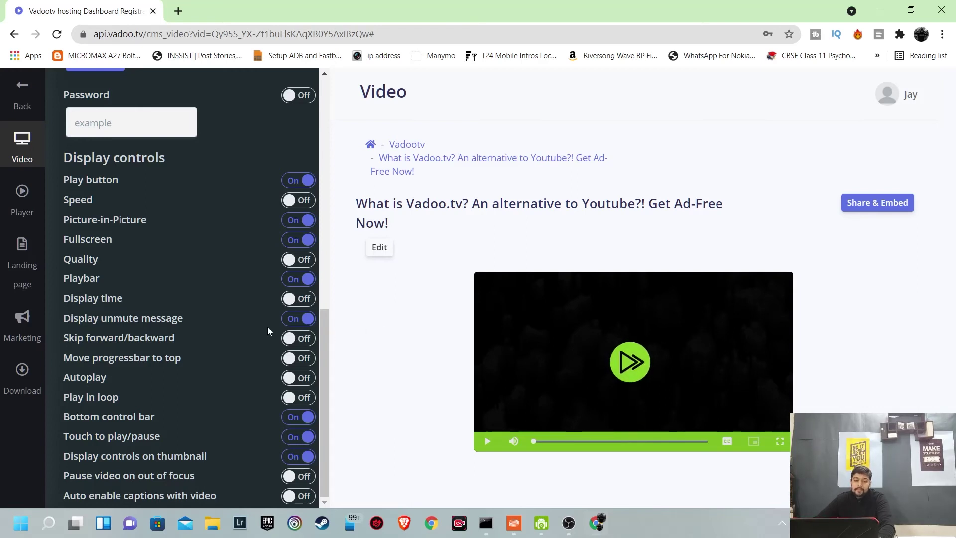
{"action": "scroll", "coordinate": [173, 290], "scroll_direction": "up", "scroll_amount": 3}
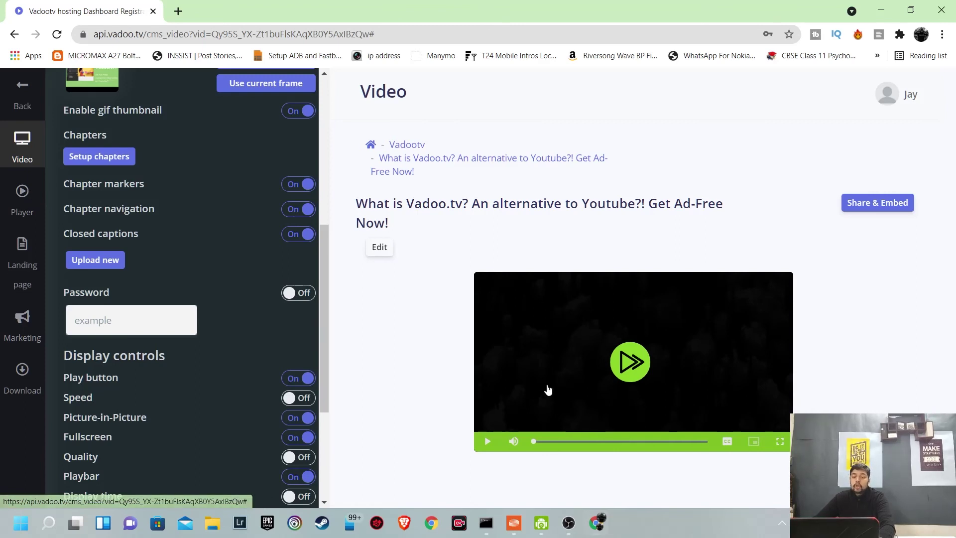
{"action": "scroll", "coordinate": [212, 381], "scroll_direction": "down", "scroll_amount": 2}
{"action": "scroll", "coordinate": [211, 377], "scroll_direction": "down", "scroll_amount": 2}
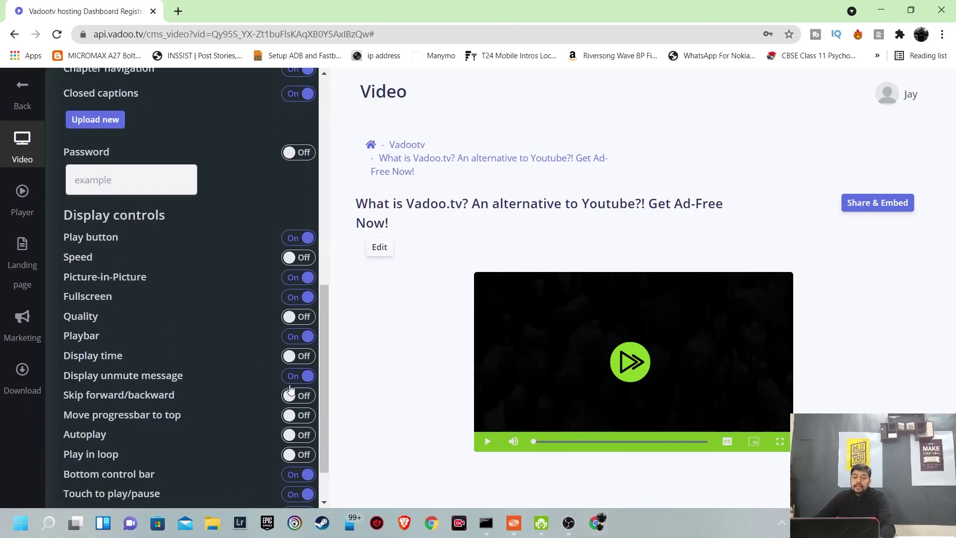
{"action": "scroll", "coordinate": [211, 377], "scroll_direction": "up", "scroll_amount": 2}
{"action": "scroll", "coordinate": [211, 377], "scroll_direction": "up", "scroll_amount": 2}
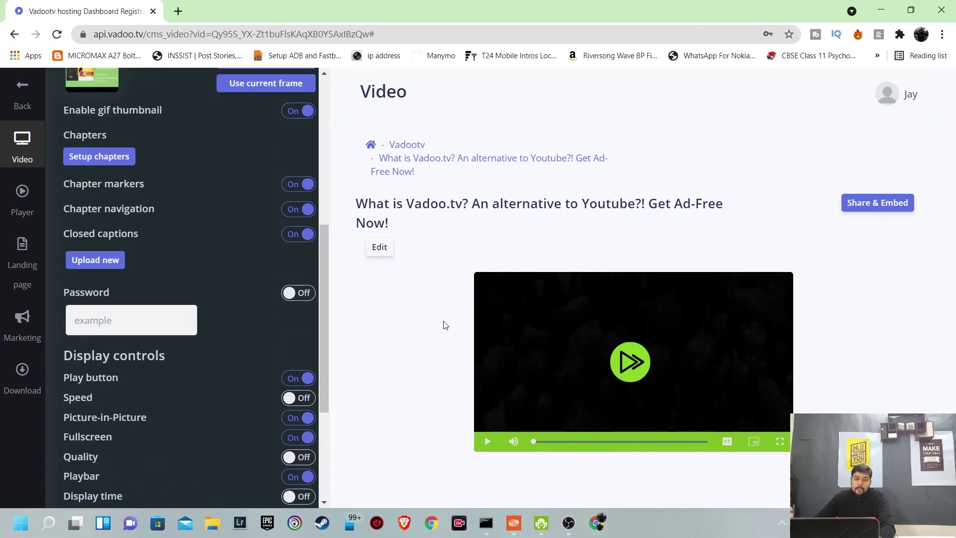
{"action": "scroll", "coordinate": [268, 291], "scroll_direction": "up", "scroll_amount": 2}
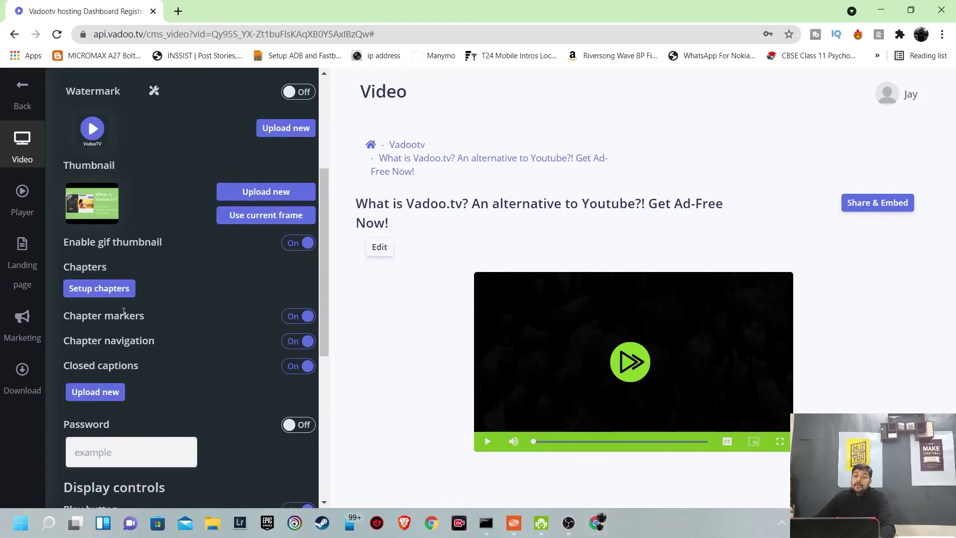